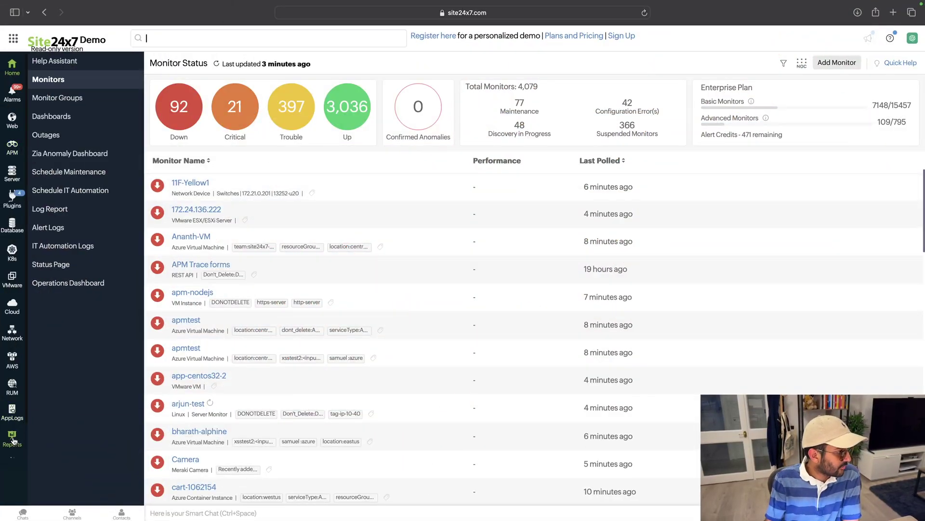
# - Open the plus-test-fd Azure Front Door alarm from the Active Alarms list
pyautogui.click(11, 95)
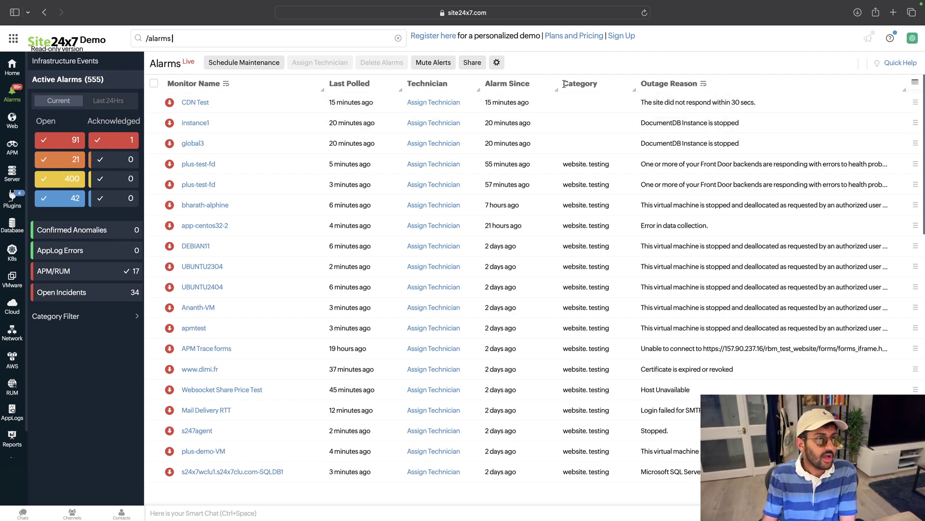
pyautogui.moveTo(559, 204); pyautogui.dragTo(499, 266)
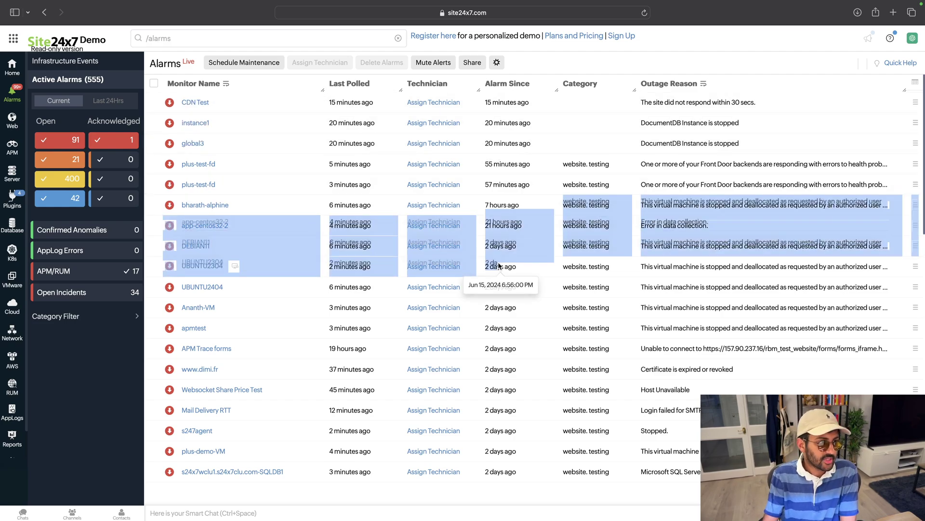
pyautogui.click(501, 184)
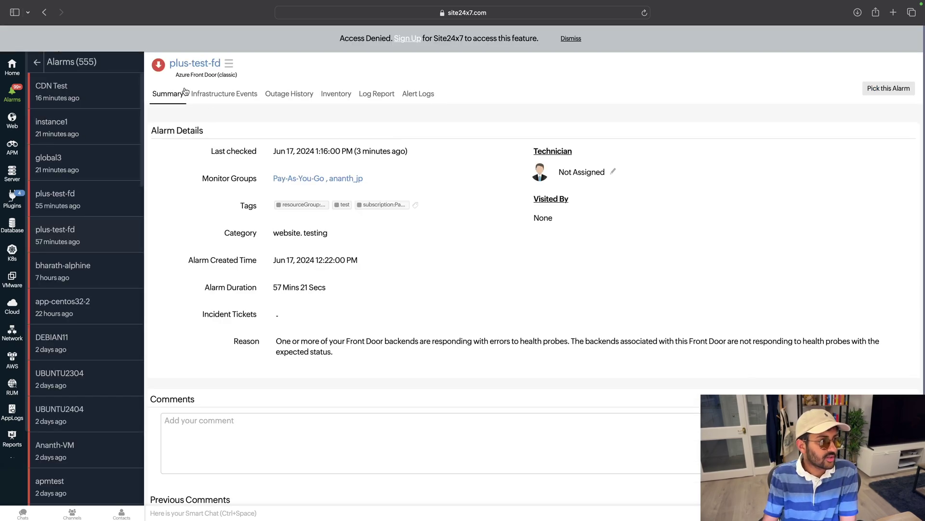
# - Open the CDN Test alarm details from the full active alarms list
pyautogui.click(106, 92)
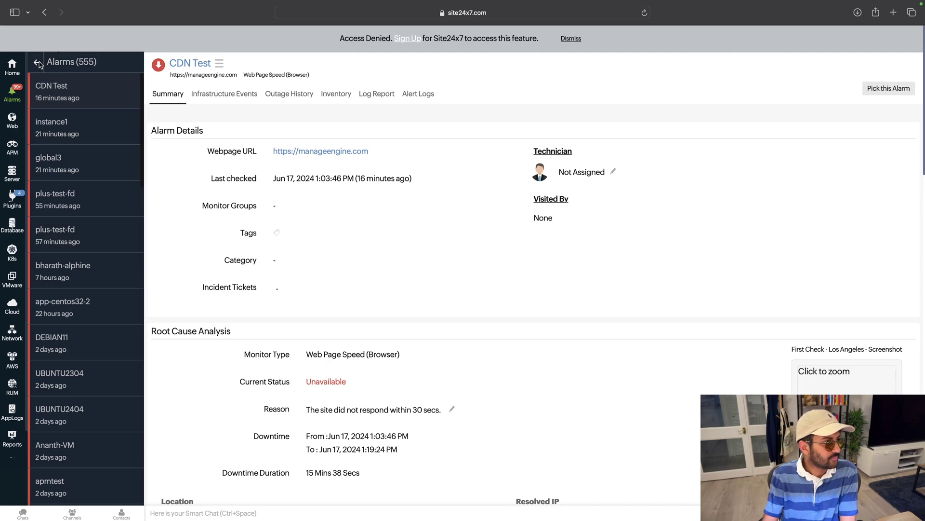
pyautogui.click(37, 64)
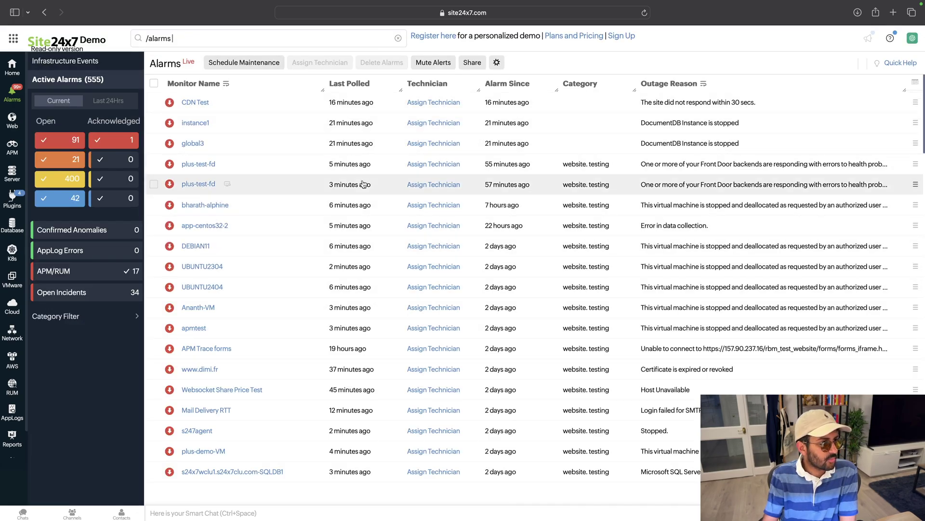
pyautogui.click(439, 102)
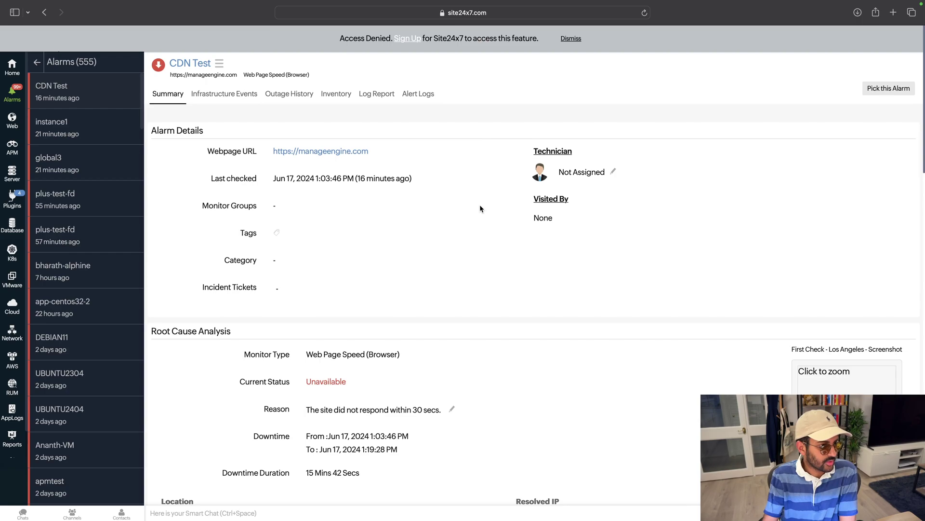
# - Cancel the technician assignment, pick the alarm, and dismiss the Access Denied notice
pyautogui.click(613, 173)
pyautogui.click(554, 223)
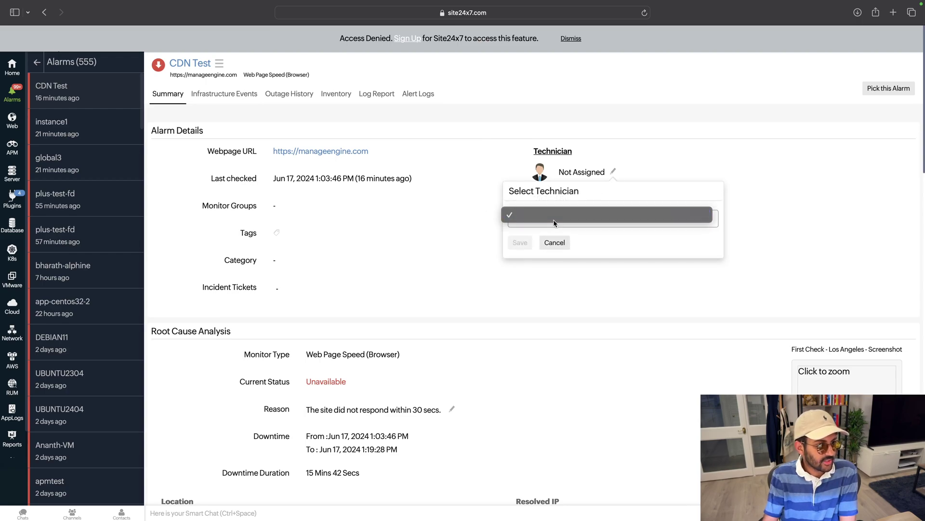
pyautogui.click(598, 219)
pyautogui.click(555, 242)
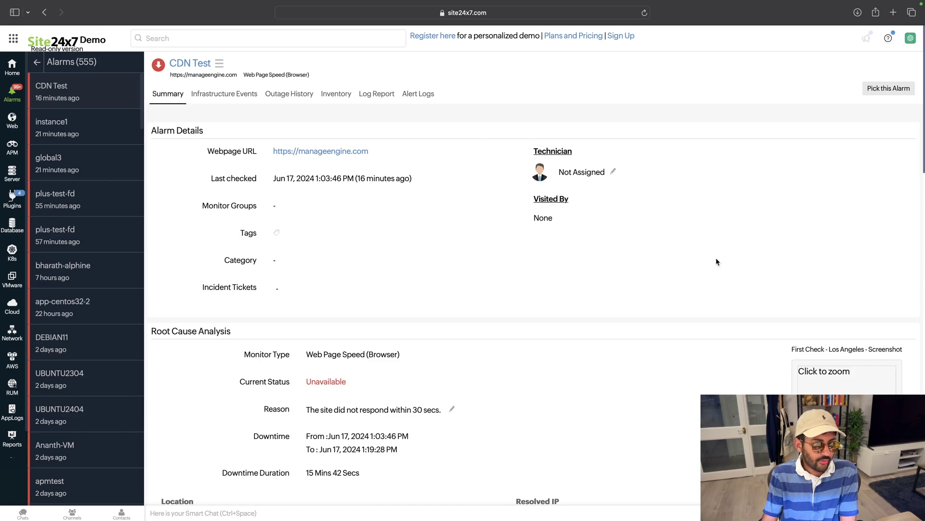
pyautogui.click(895, 89)
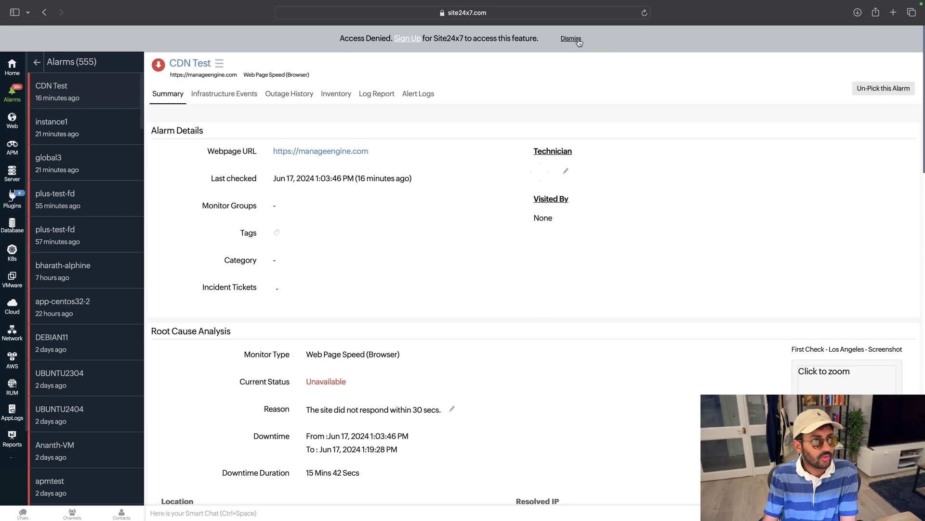
pyautogui.click(571, 38)
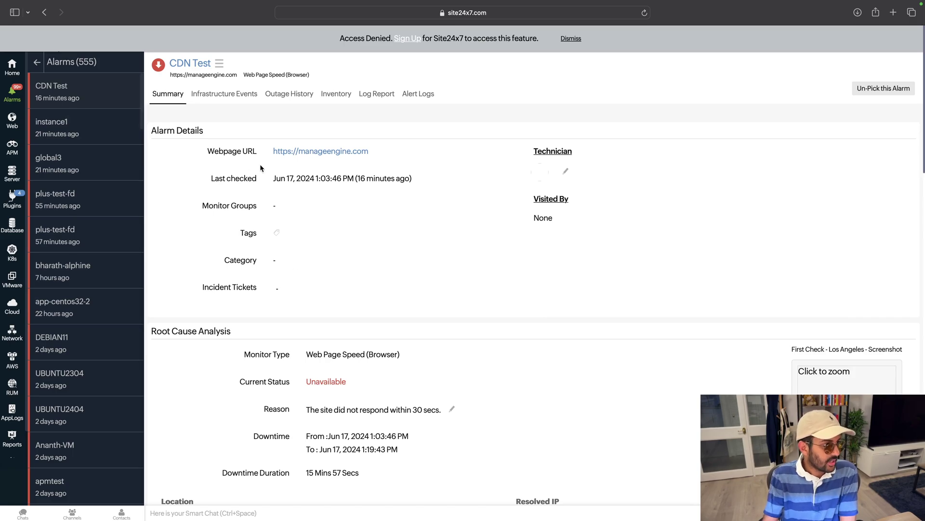
# - Scroll through the CDN Test summary, reviewing its Downtime Duration details
pyautogui.scroll(-3, 530, 298)
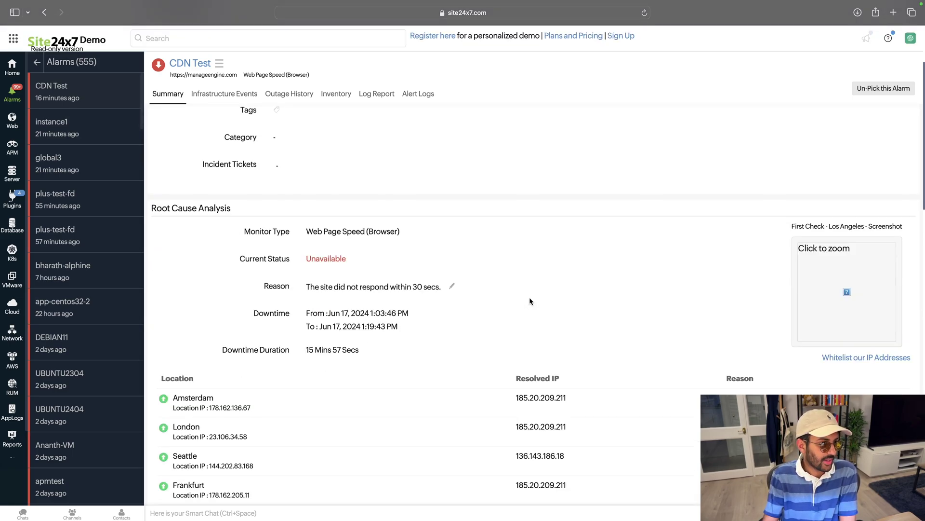
pyautogui.scroll(-1, 348, 317)
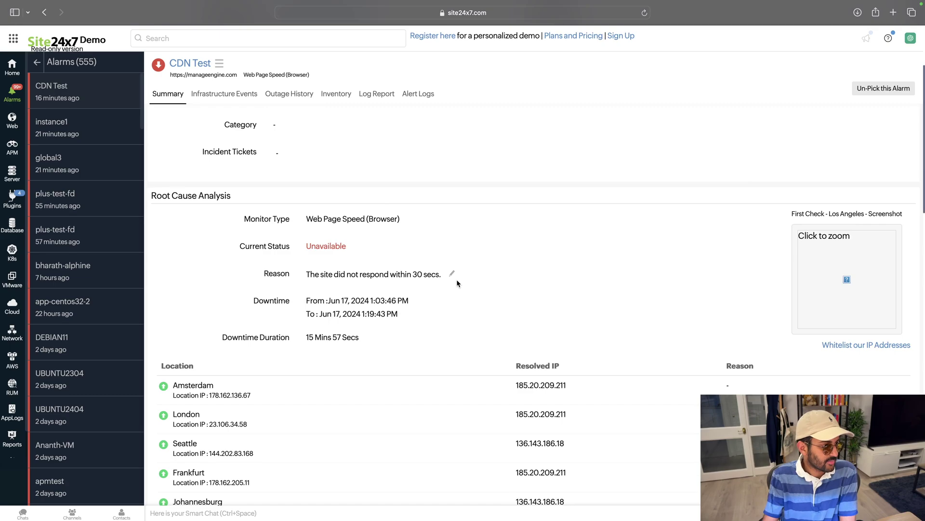
pyautogui.scroll(-1, 427, 279)
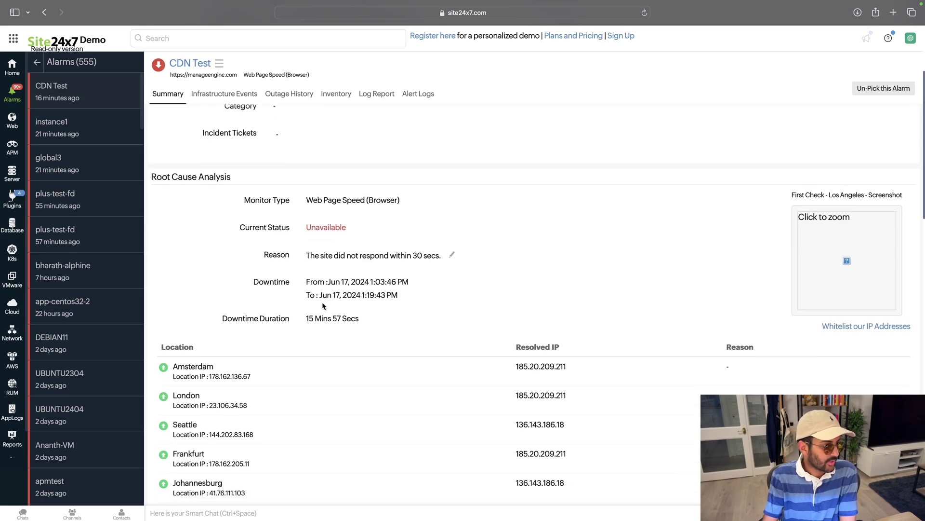
pyautogui.tripleClick(250, 318)
pyautogui.click(301, 321)
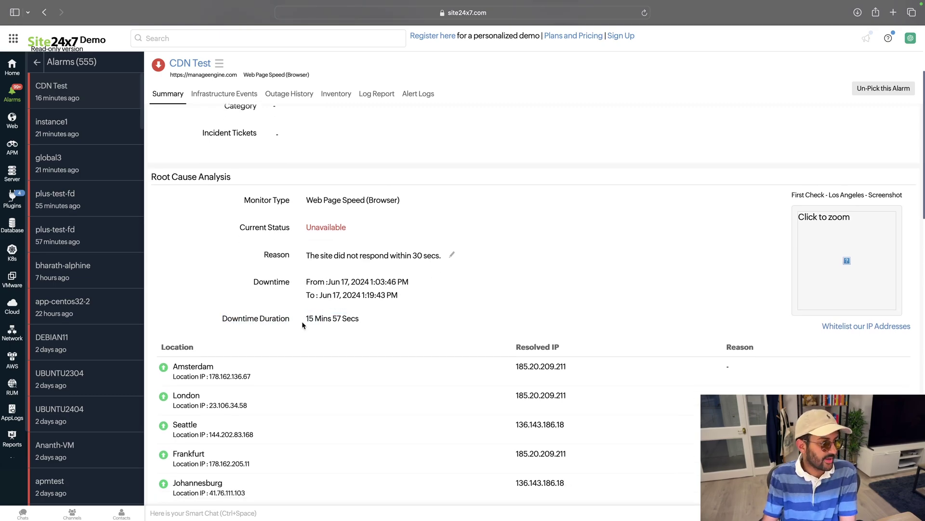
pyautogui.scroll(-3, 301, 321)
pyautogui.scroll(-4, 295, 464)
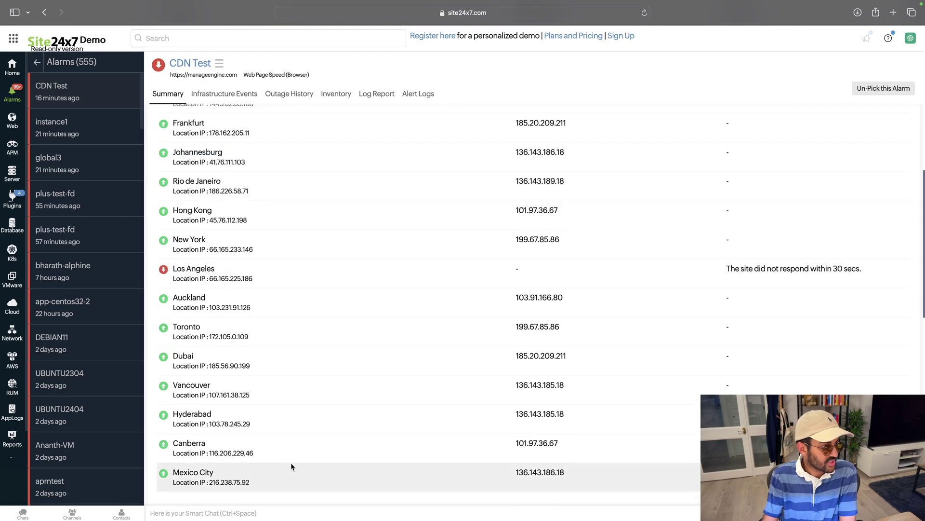
pyautogui.scroll(-1, 339, 264)
# - Examine the failing Los Angeles location in the summary's location results
pyautogui.moveTo(175, 247); pyautogui.dragTo(240, 245)
pyautogui.click(449, 250)
pyautogui.scroll(-5, 318, 337)
pyautogui.scroll(-5, 338, 400)
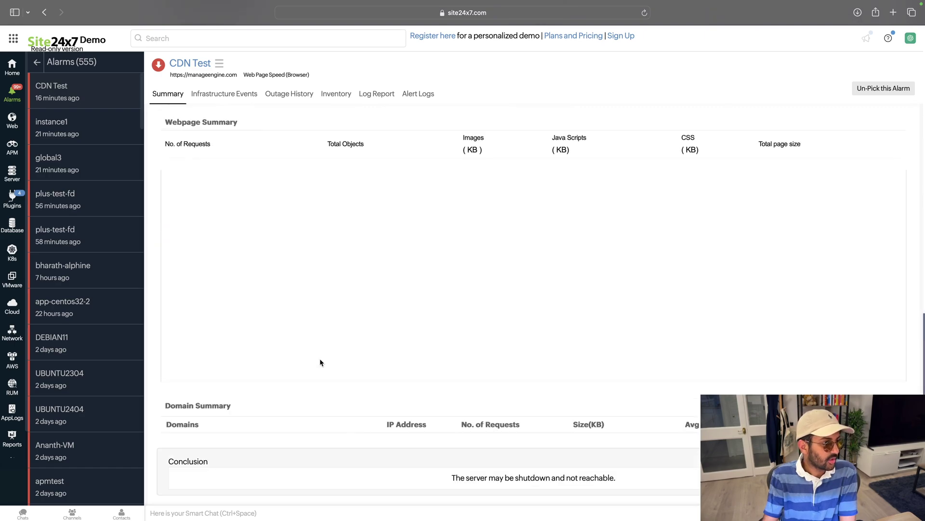
pyautogui.scroll(5, 313, 364)
# - Show Los Angeles - US results filtered to Top 20 JS, then view Infrastructure Events
pyautogui.click(232, 284)
pyautogui.click(207, 380)
pyautogui.click(409, 305)
pyautogui.click(394, 325)
pyautogui.scroll(-10, 381, 417)
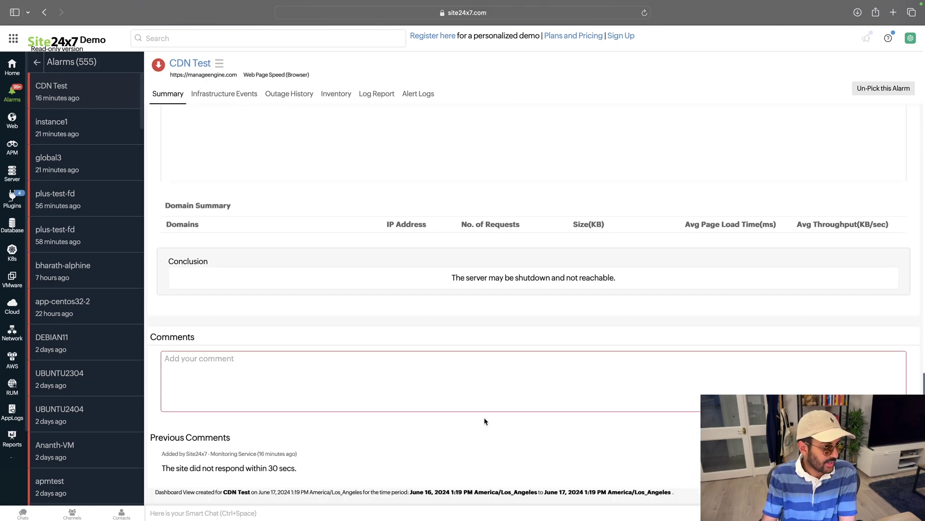
pyautogui.scroll(15, 362, 418)
pyautogui.click(225, 93)
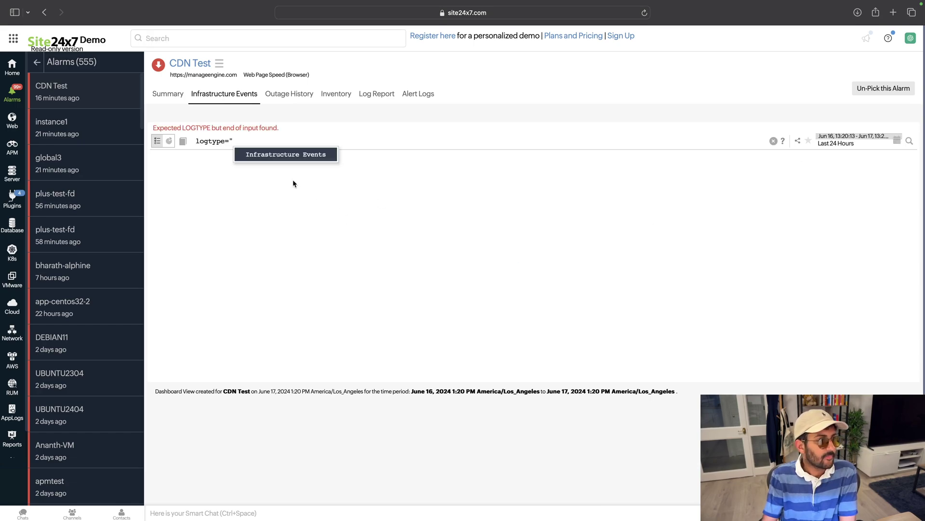
# - Run the query with Infrastructure Events as the log type and review the returned events
pyautogui.click(307, 161)
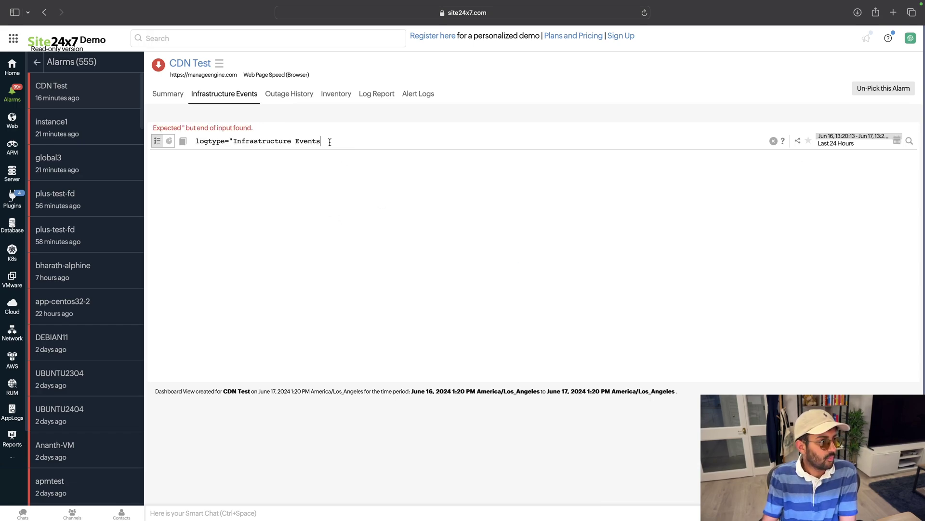
pyautogui.write('"')
pyautogui.press('Return')
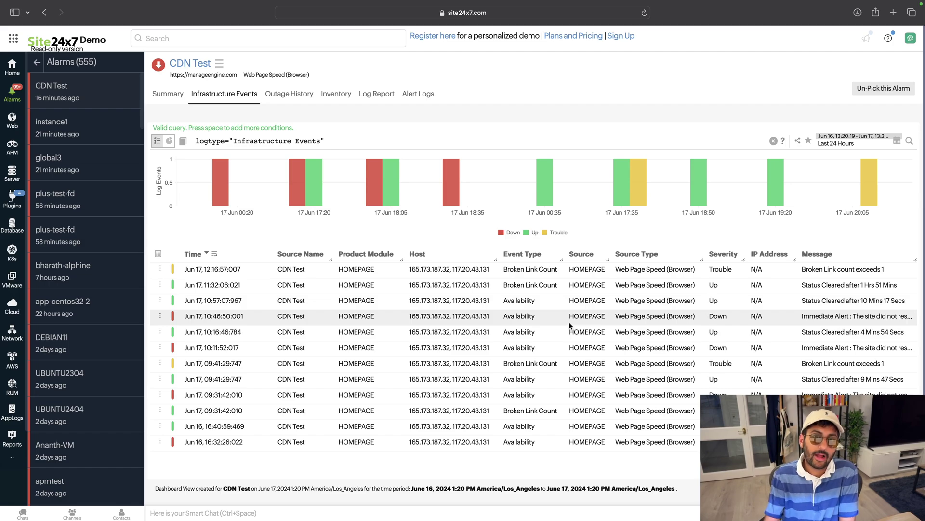
pyautogui.scroll(-1, 547, 381)
pyautogui.scroll(1, 546, 379)
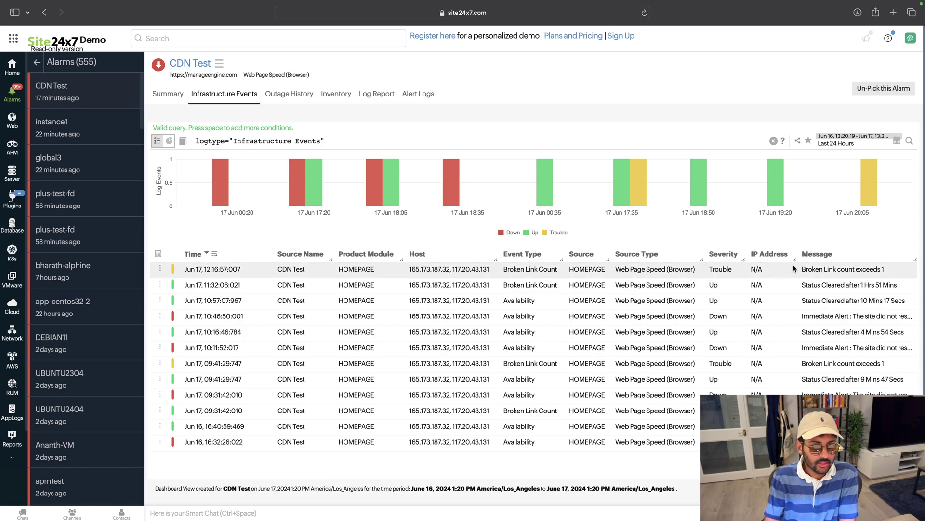
pyautogui.moveTo(799, 268); pyautogui.dragTo(890, 275)
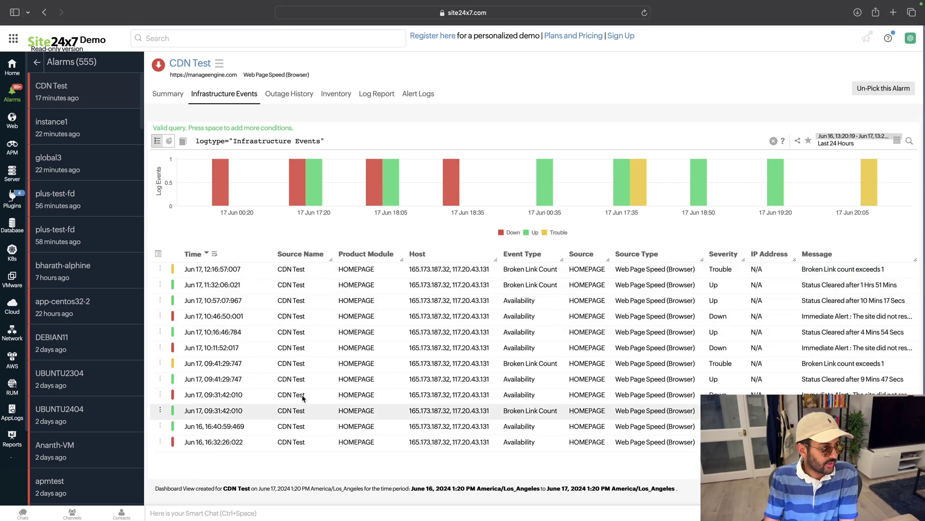
# - Toggle the events between Dashboard and List views, then move to Outage History
pyautogui.click(169, 141)
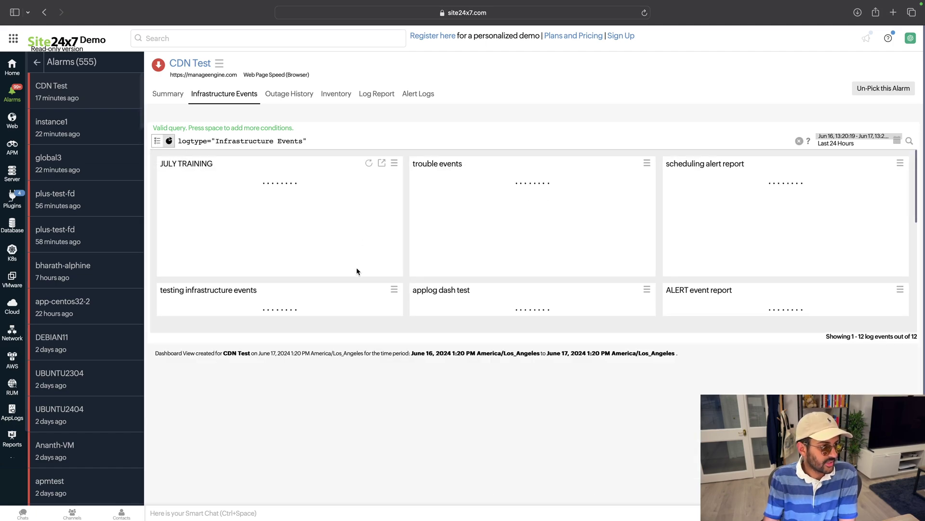
pyautogui.scroll(-2, 357, 266)
pyautogui.scroll(2, 354, 268)
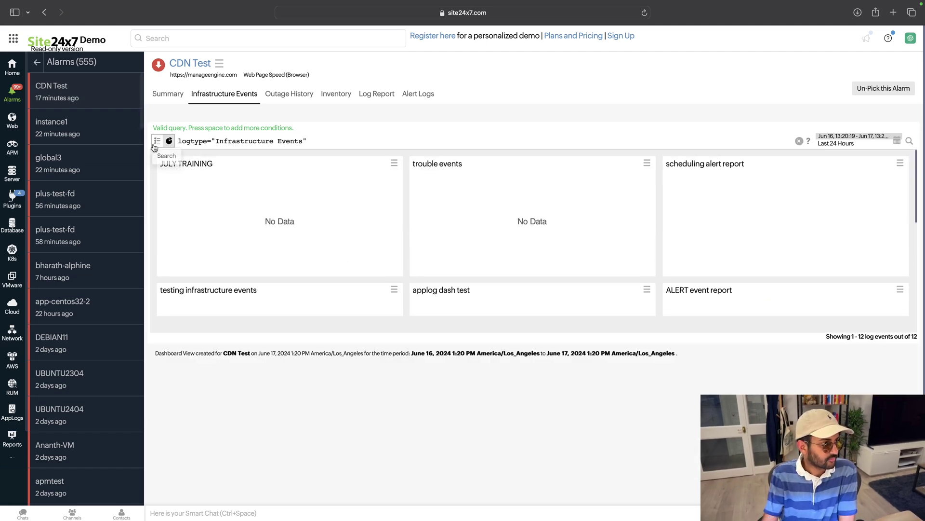
pyautogui.click(157, 141)
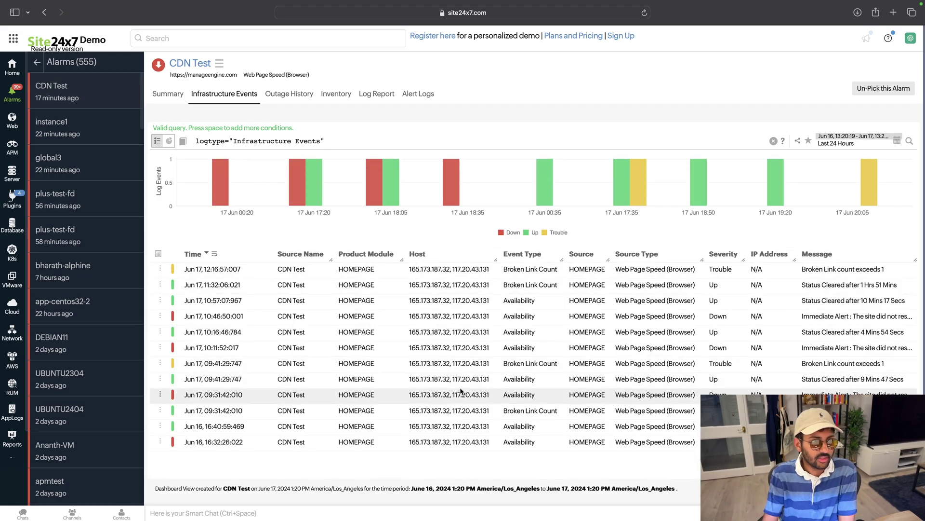
pyautogui.click(312, 94)
# - Review the CDN Test alarm's Inventory, Log Report and Alert Logs tabs
pyautogui.scroll(-5, 414, 361)
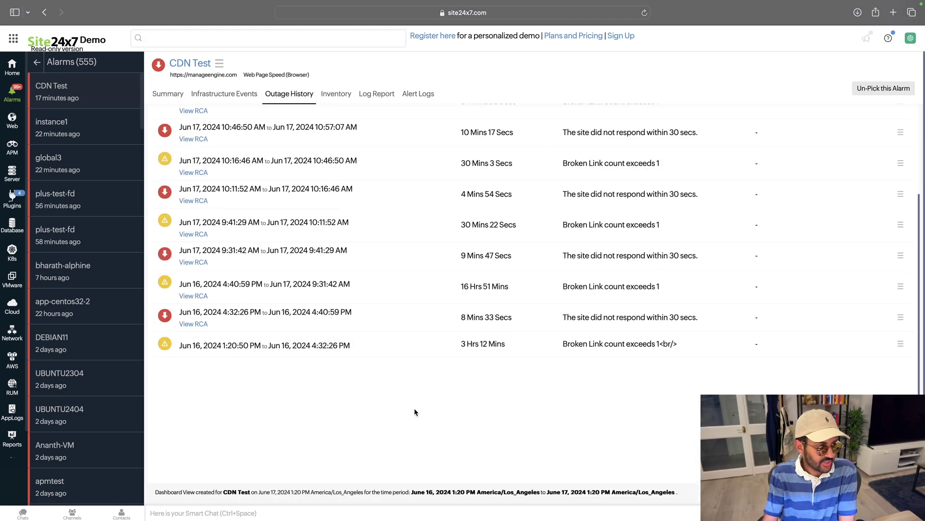
pyautogui.scroll(5, 416, 415)
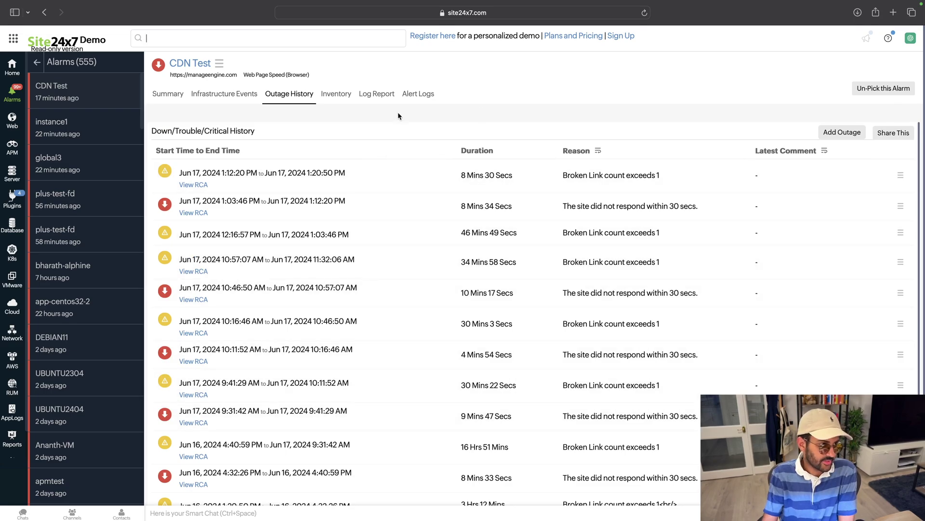
pyautogui.click(337, 93)
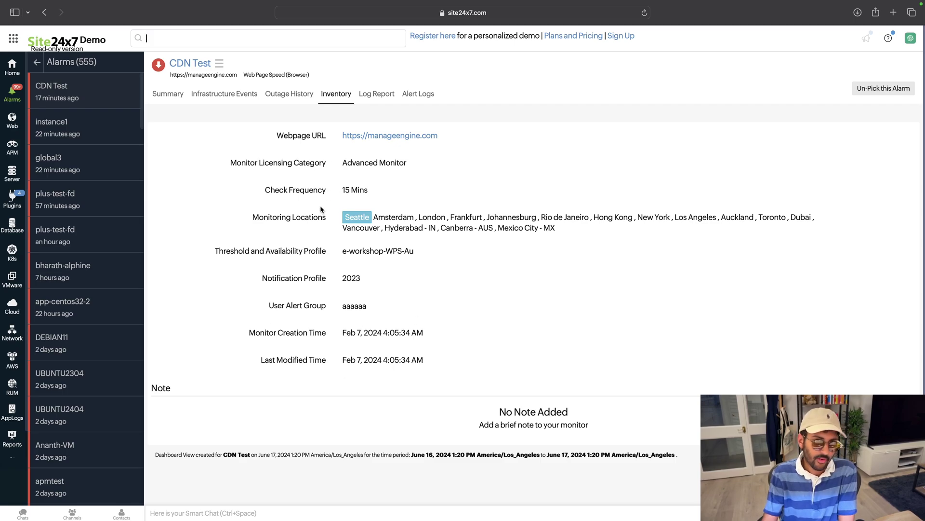
pyautogui.click(375, 98)
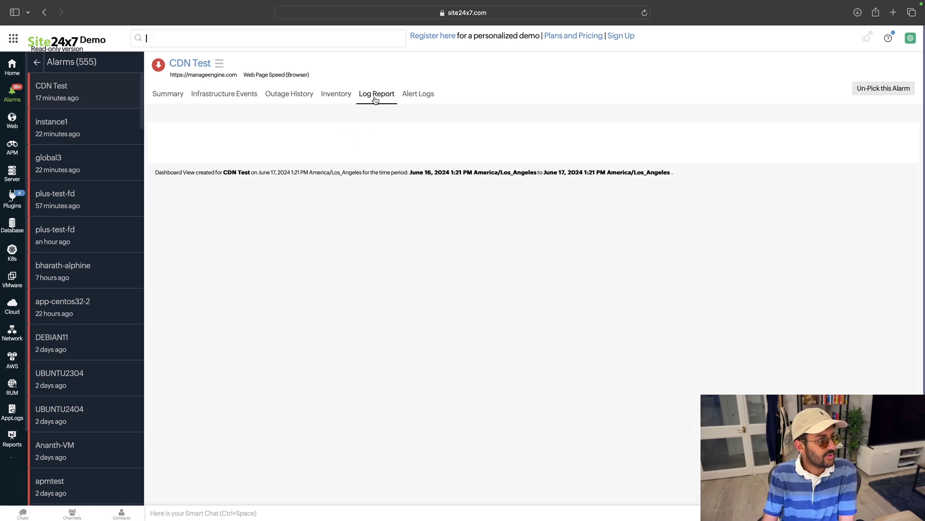
pyautogui.click(419, 95)
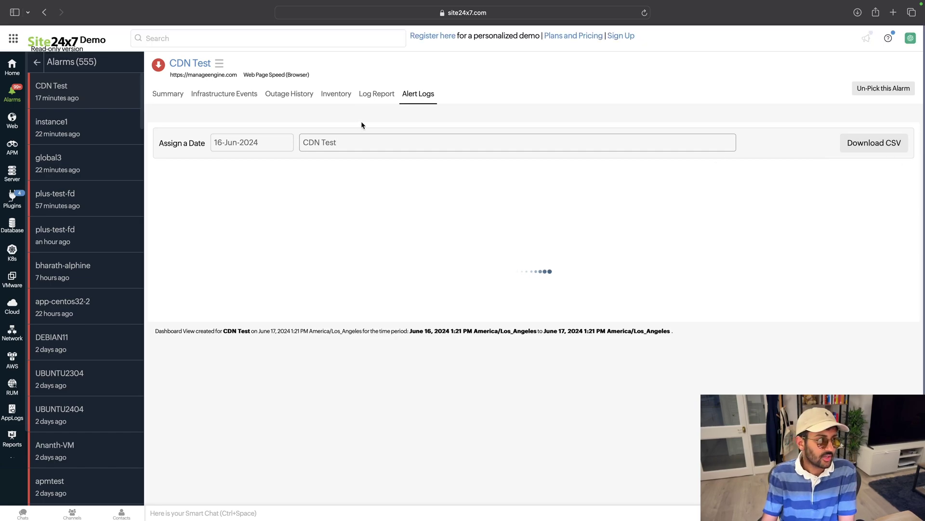
# - Dismiss the alert-log date picker unchanged, then return via Log Report to Summary
pyautogui.click(269, 141)
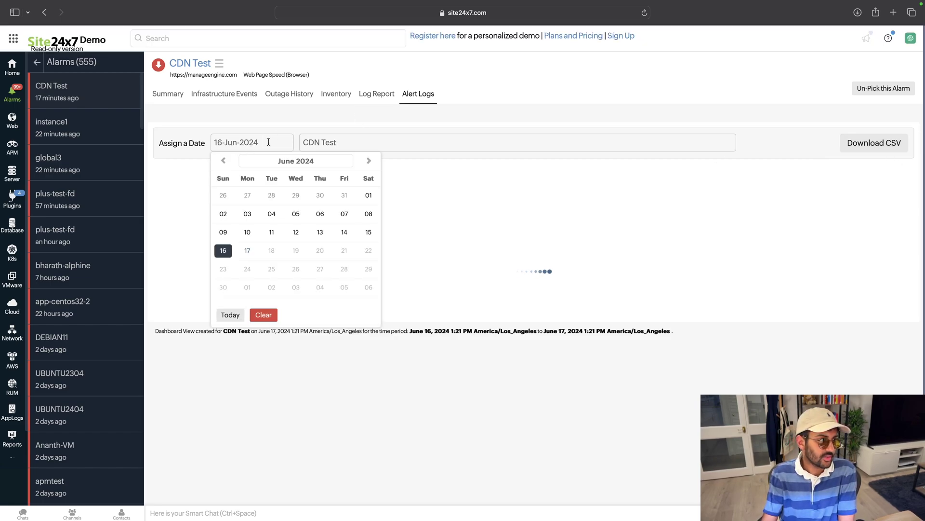
pyautogui.click(452, 196)
pyautogui.click(384, 95)
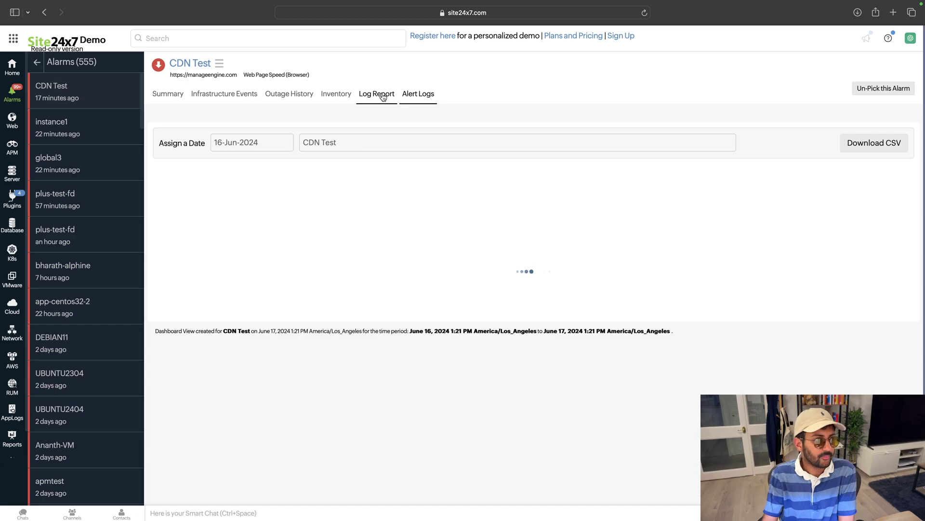
pyautogui.click(153, 95)
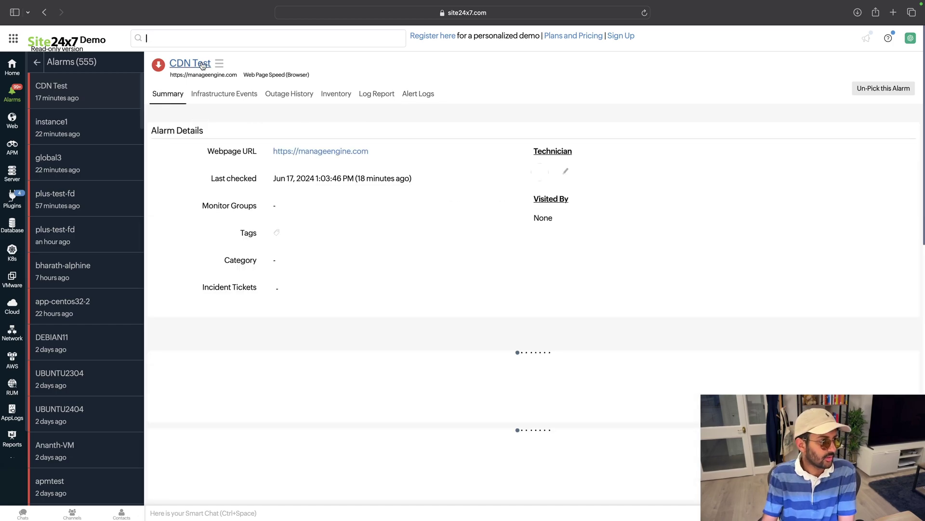
# - Back on the alarms list, exclude the orange open and red acknowledged severities
pyautogui.click(37, 62)
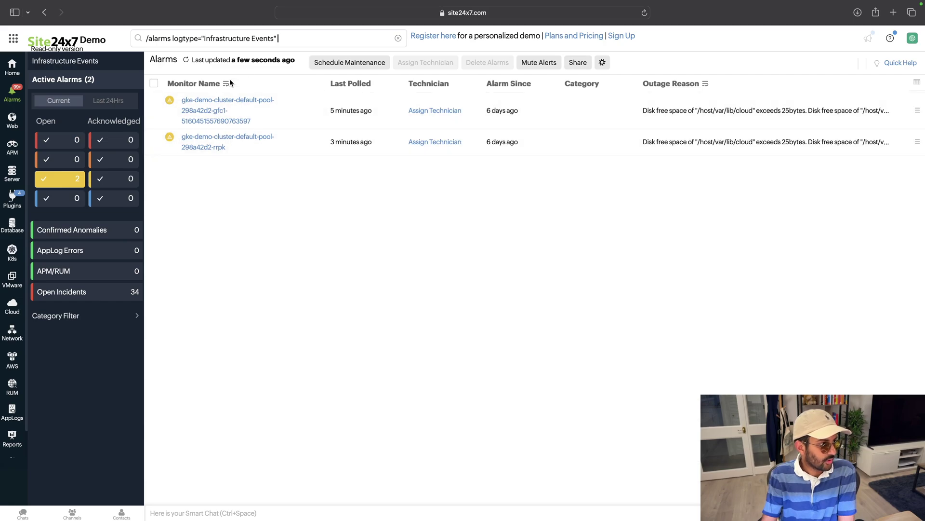
pyautogui.click(45, 163)
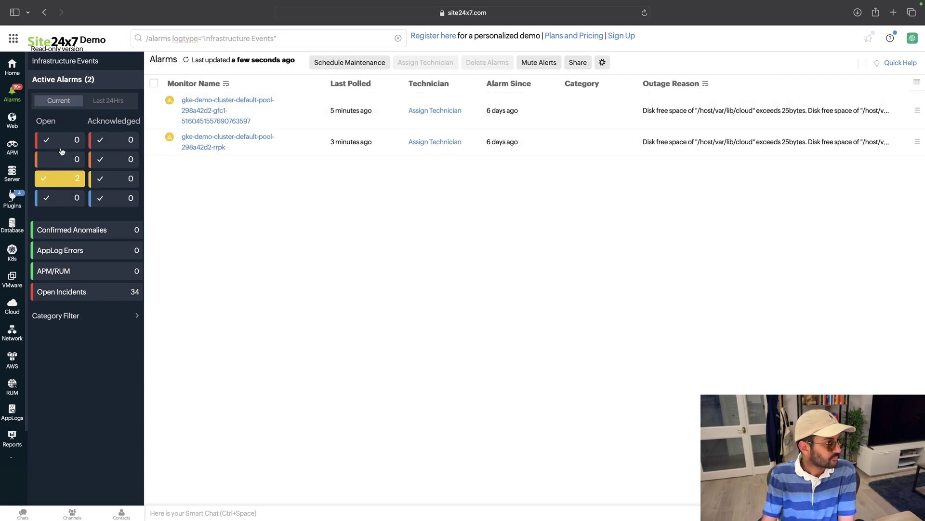
pyautogui.click(126, 141)
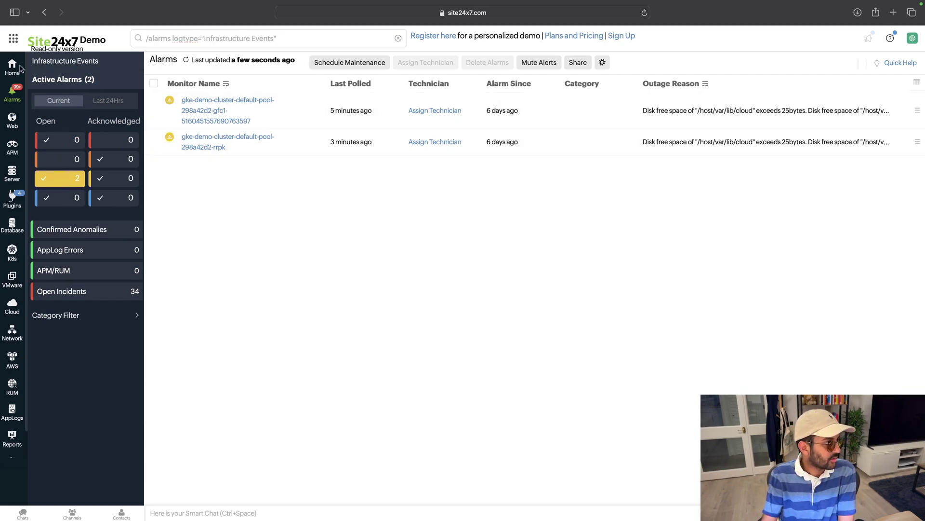
# - Tour the Plugins, Web, APM, Server, Kubernetes, Cloud, Network and AppLogs module pages
pyautogui.click(12, 199)
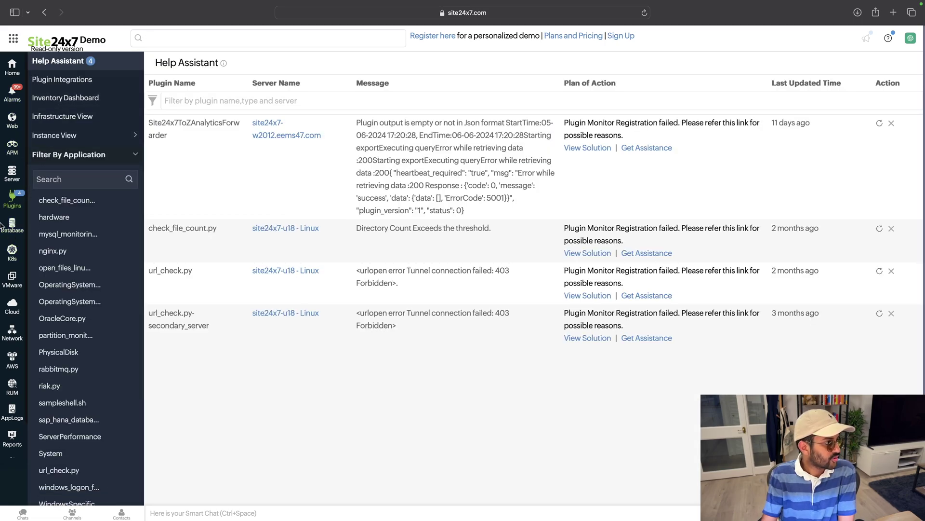
pyautogui.click(14, 100)
pyautogui.click(12, 120)
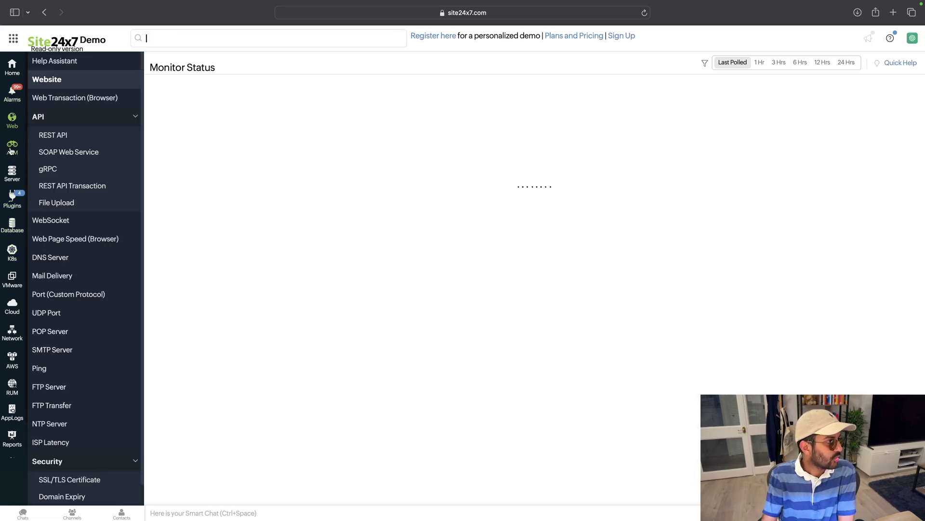
pyautogui.click(11, 149)
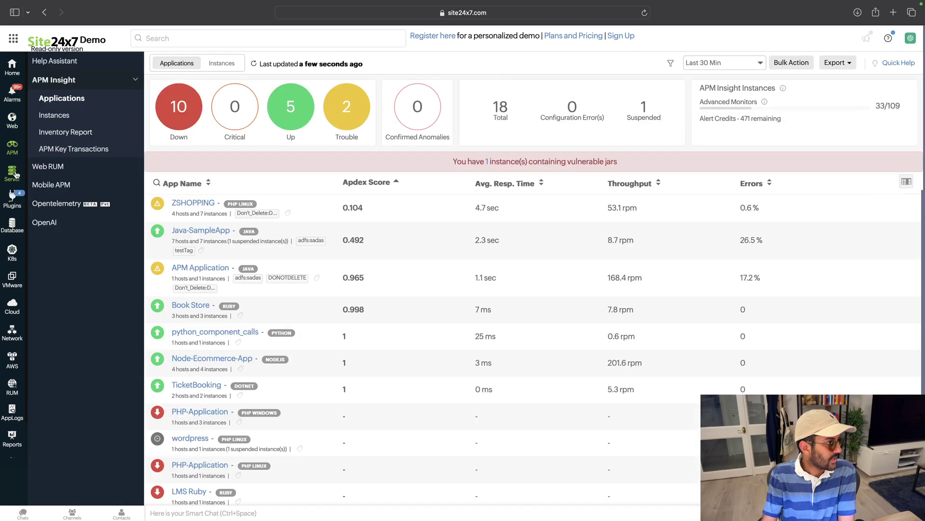
pyautogui.click(12, 174)
pyautogui.click(12, 252)
pyautogui.click(12, 305)
pyautogui.click(10, 334)
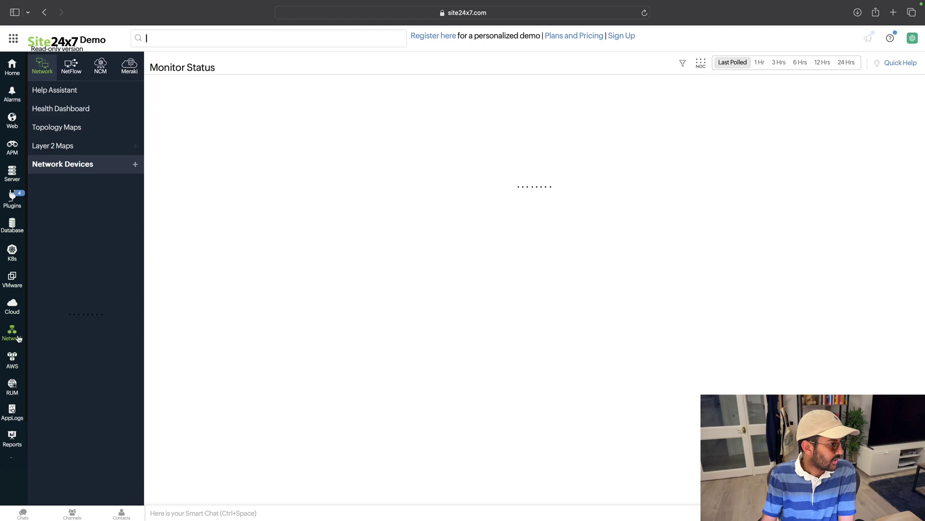
pyautogui.click(12, 409)
# - Browse the Custom, CDN and Capacity Planning reports, then return to Alarms
pyautogui.click(12, 437)
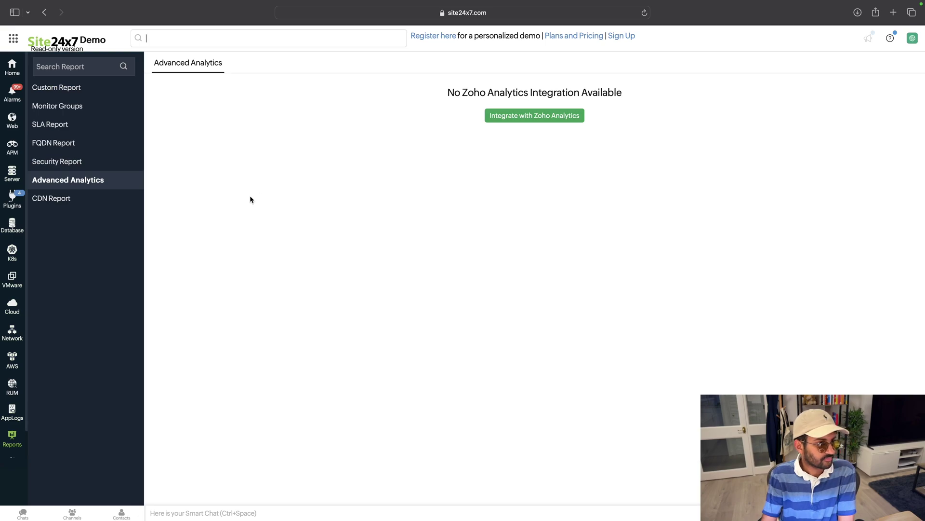
pyautogui.click(86, 89)
pyautogui.click(104, 198)
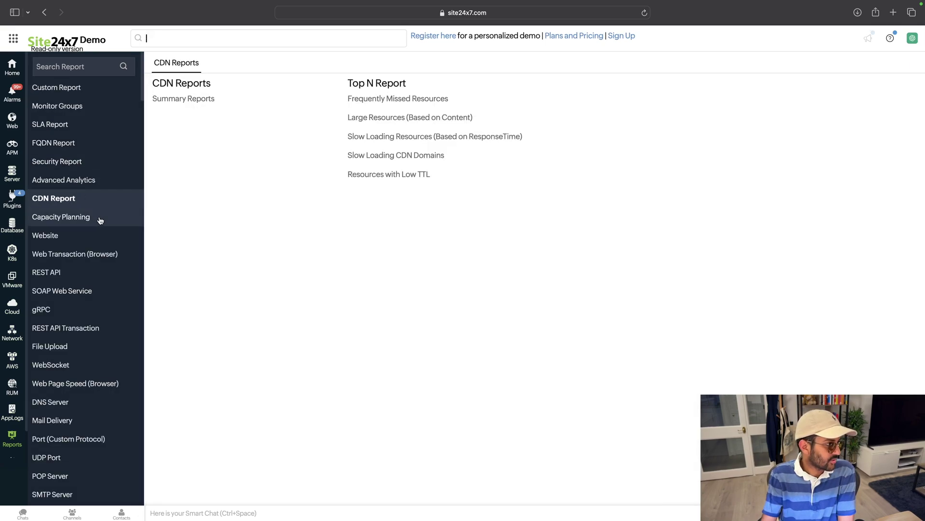
pyautogui.click(98, 218)
pyautogui.click(12, 80)
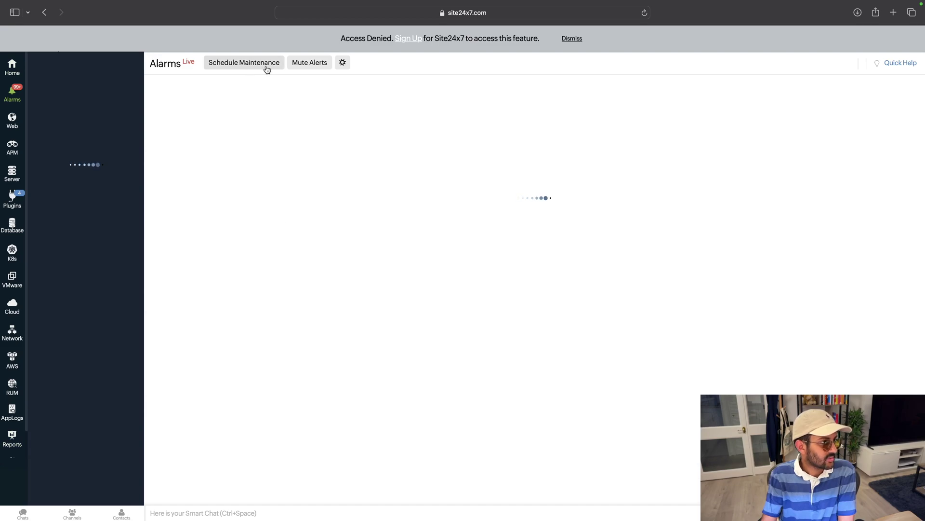
pyautogui.click(248, 67)
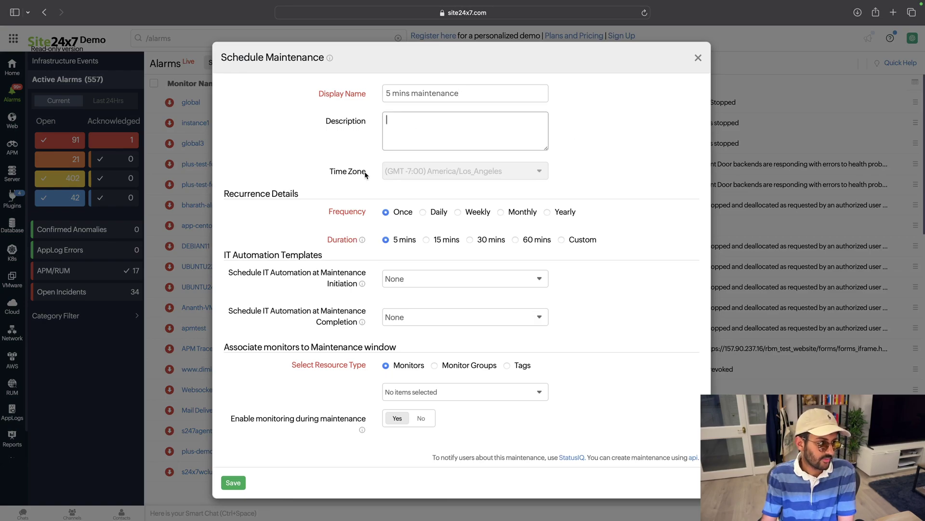
pyautogui.click(460, 279)
pyautogui.click(475, 284)
pyautogui.click(472, 284)
pyautogui.click(290, 283)
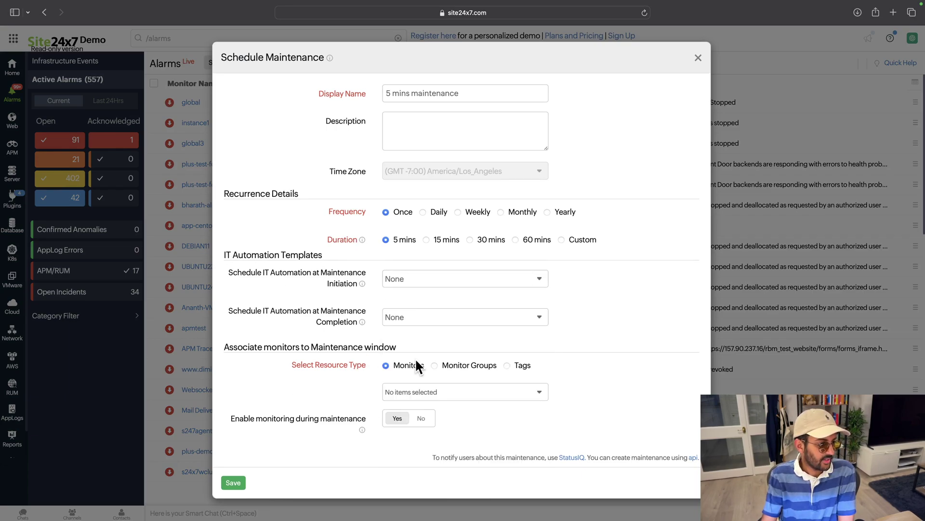
pyautogui.press('Escape')
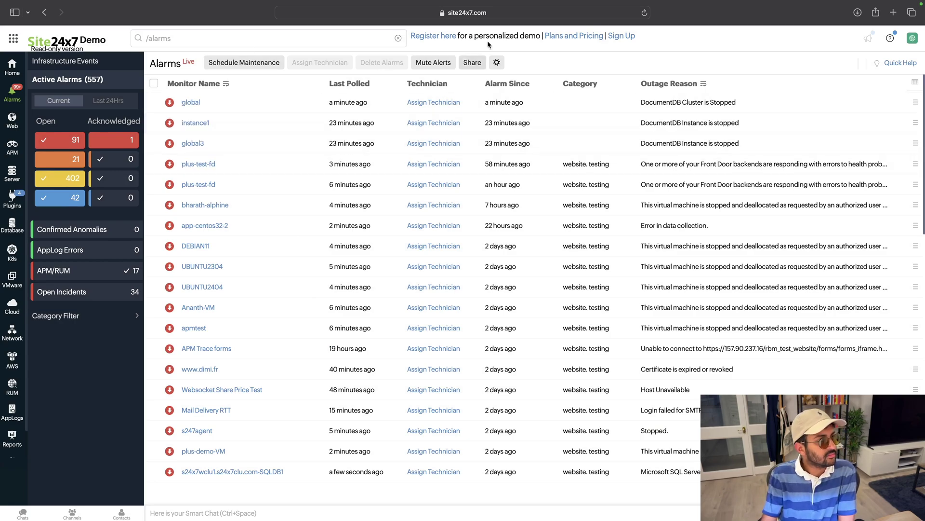
pyautogui.click(499, 66)
pyautogui.click(564, 66)
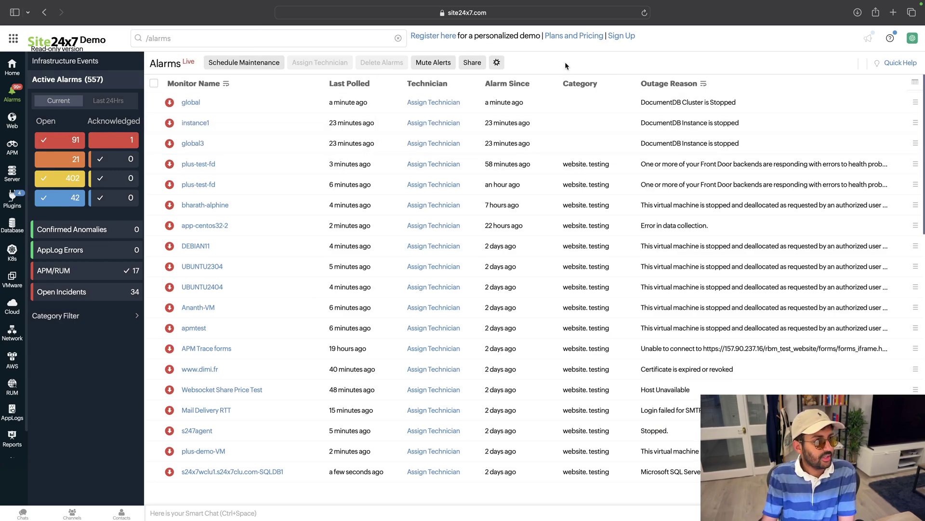
pyautogui.scroll(-5, 475, 337)
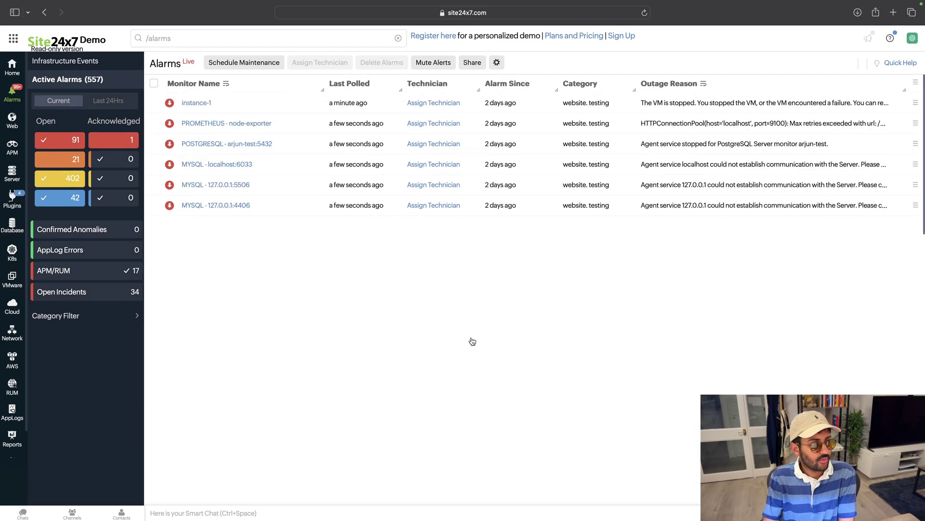
pyautogui.scroll(5, 472, 336)
pyautogui.click(92, 315)
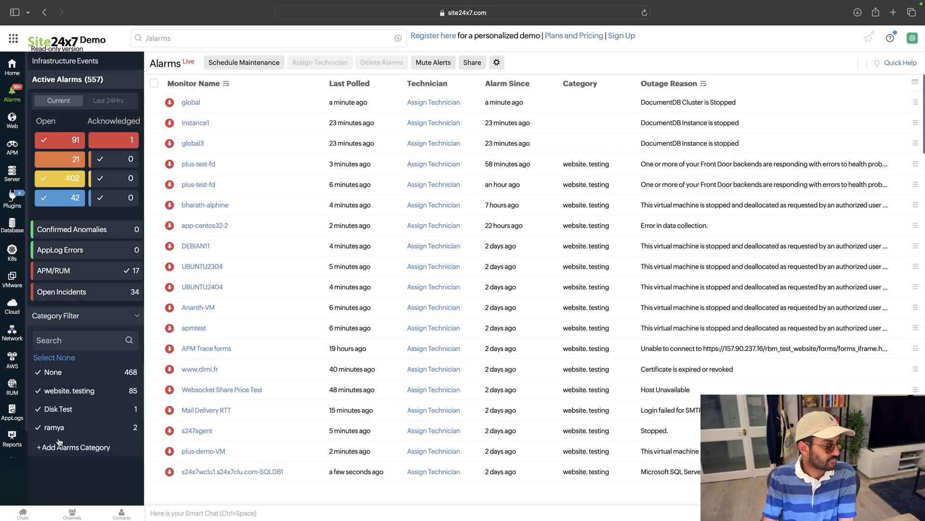
pyautogui.click(135, 316)
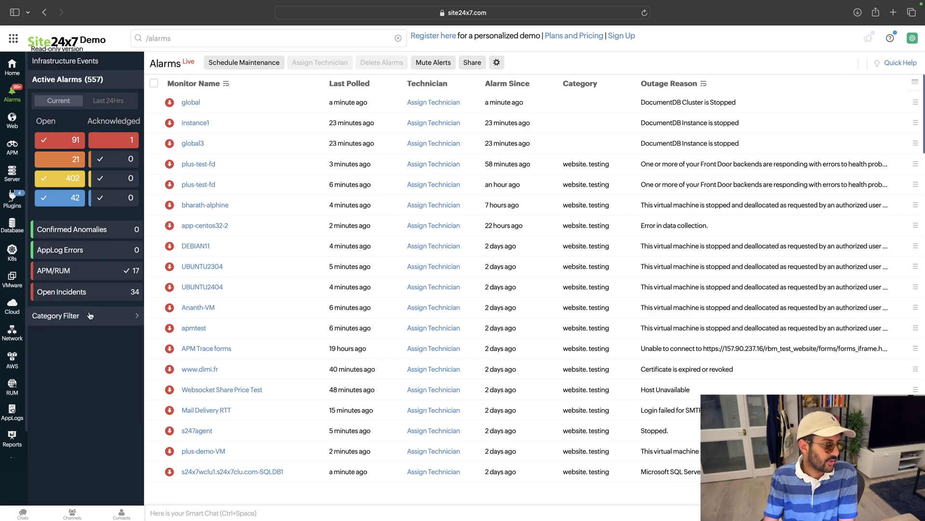
pyautogui.moveTo(498, 231)
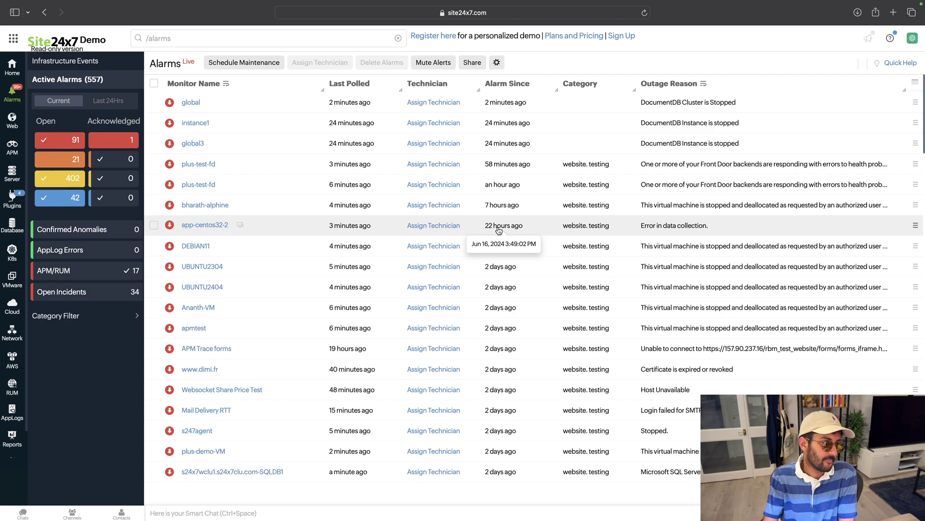